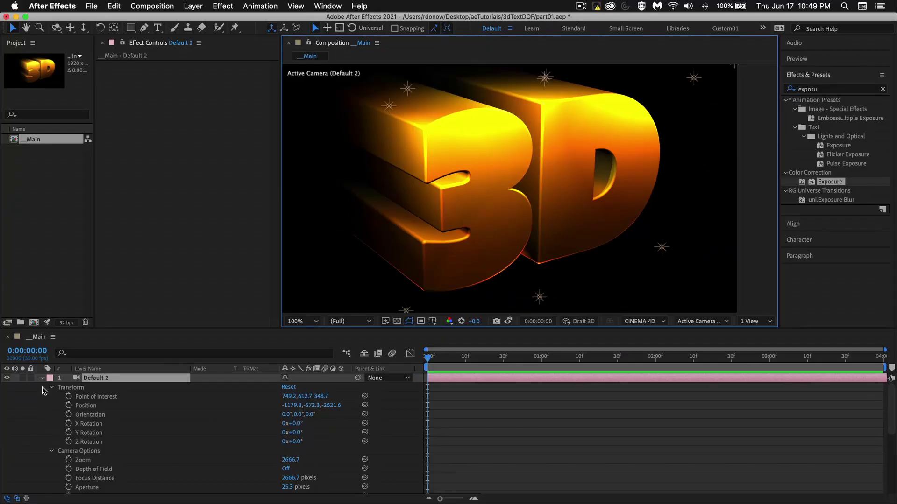
Collapse the Default 2 camera layer and select every layer from the camera down to 3D Outlines
left_click(44, 378)
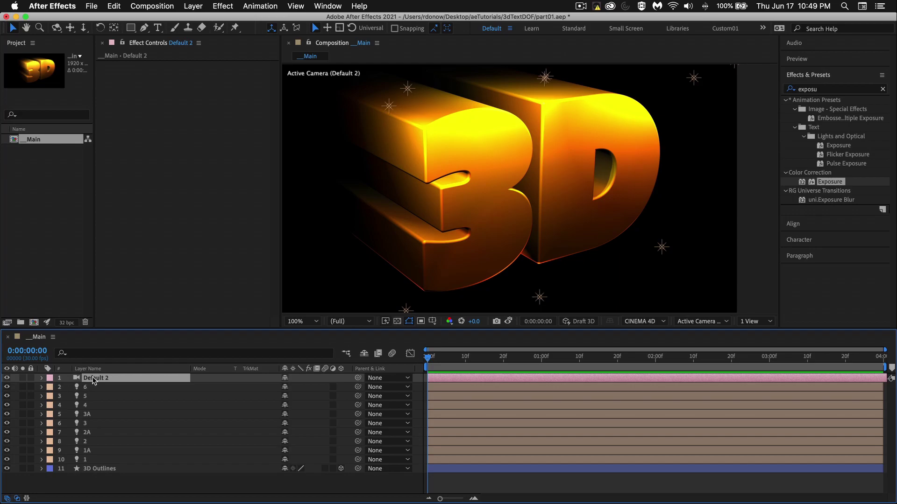
left_click(96, 468, "shift")
Pre-compose all selected layers into a new composition named 'render'
right_click(96, 418)
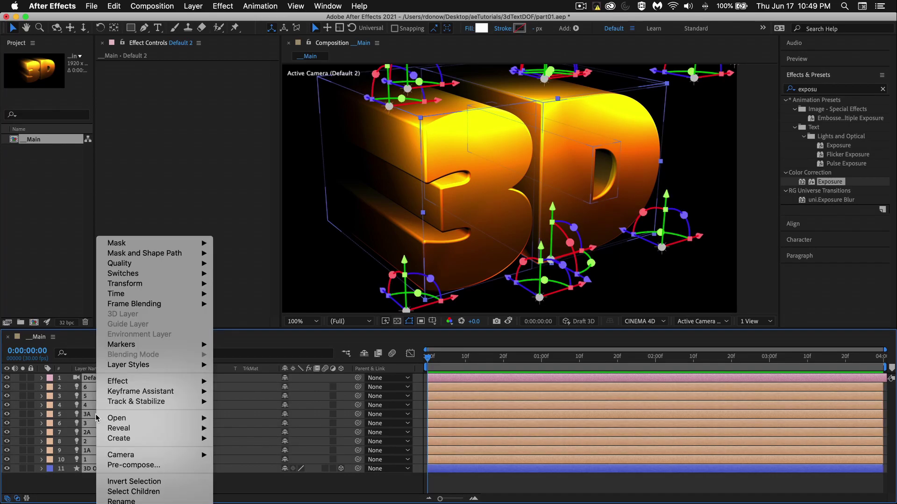
left_click(143, 465)
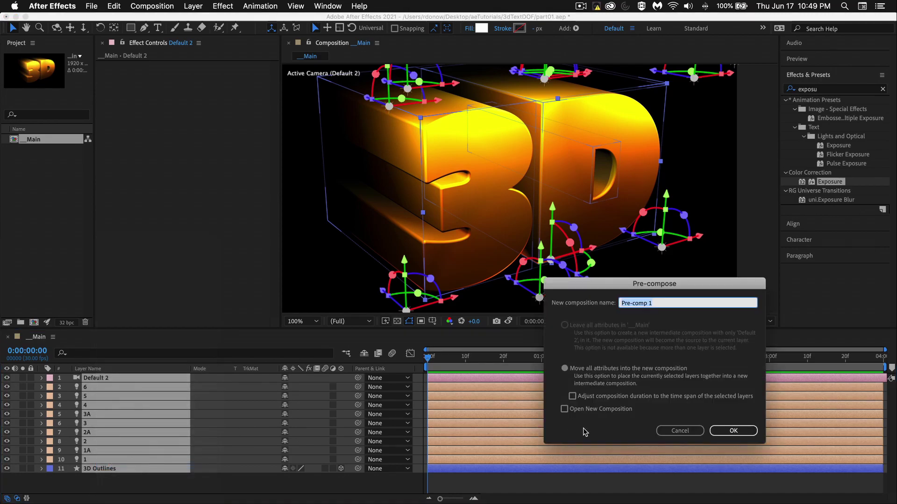
type("render")
left_click(729, 431)
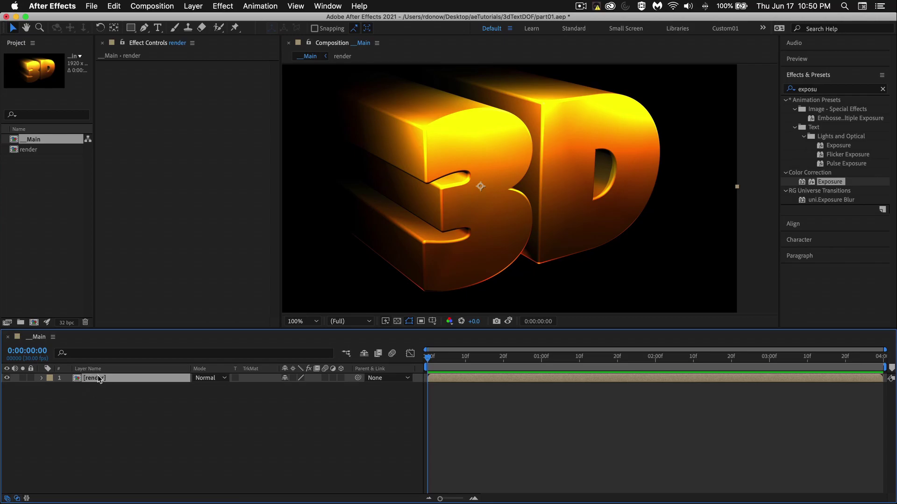
Duplicate the render pre-comp layer and rename the top copy 'Z'
key("super+d")
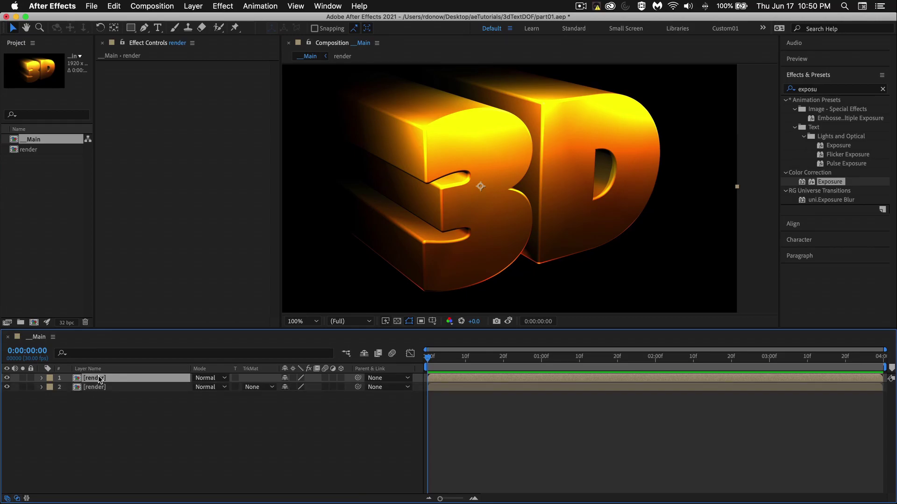
key("Return")
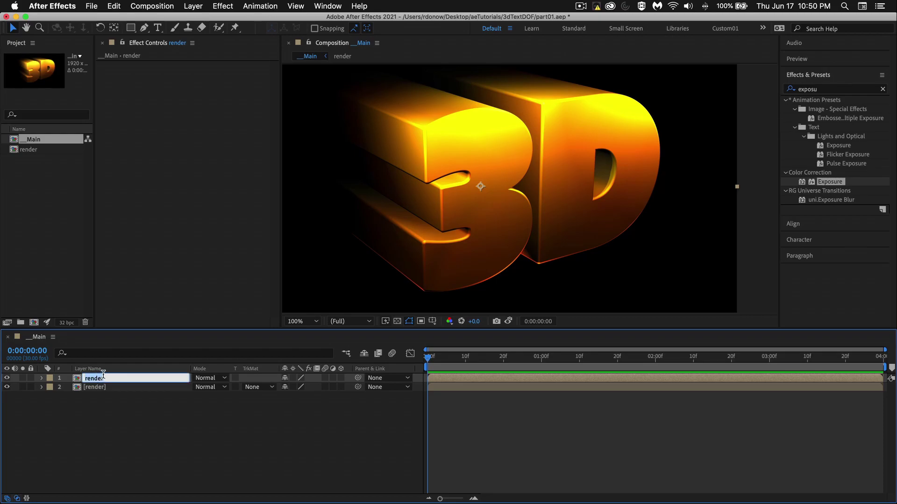
type("Z")
left_click(100, 441)
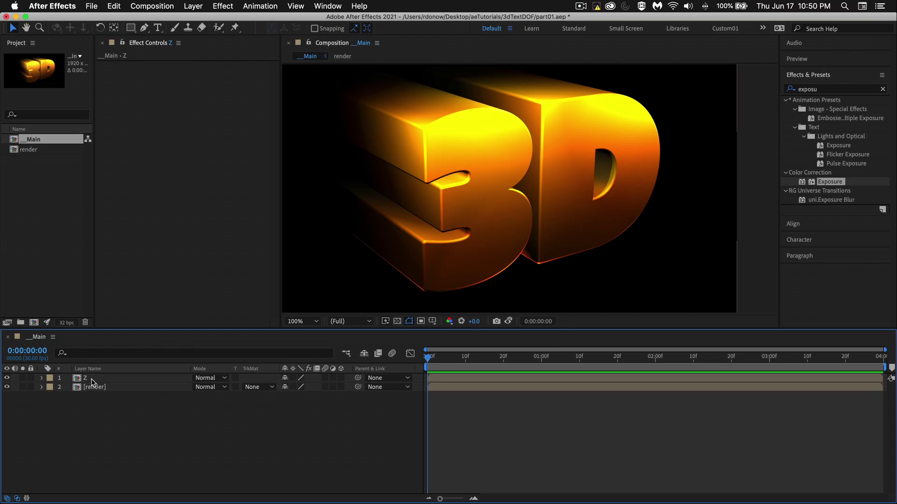
Hide the render layer and apply Effect > 3D Channel > 3D Channel Extract to layer Z
left_click(6, 388)
left_click(87, 378)
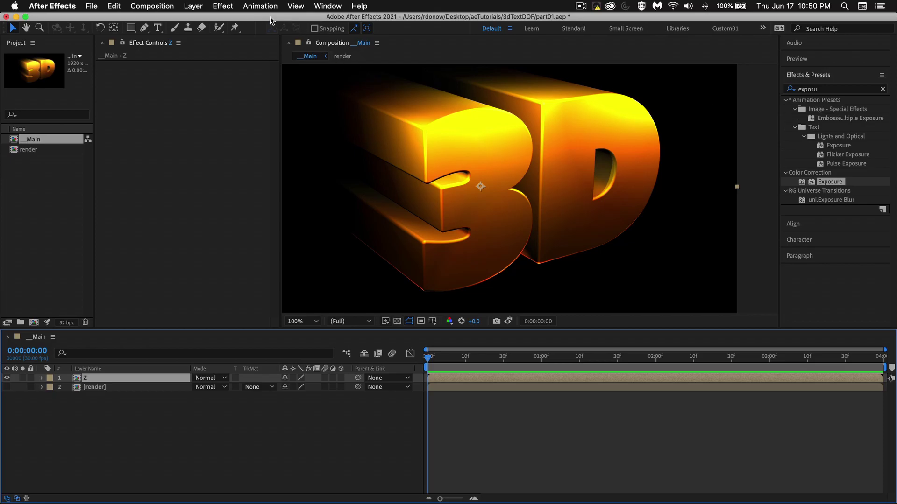
left_click(260, 6)
mouse_move(223, 6)
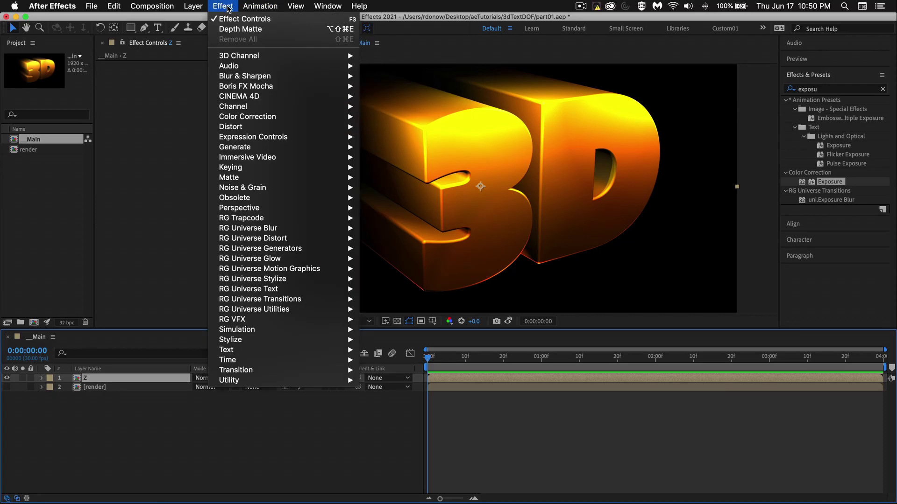
mouse_move(235, 54)
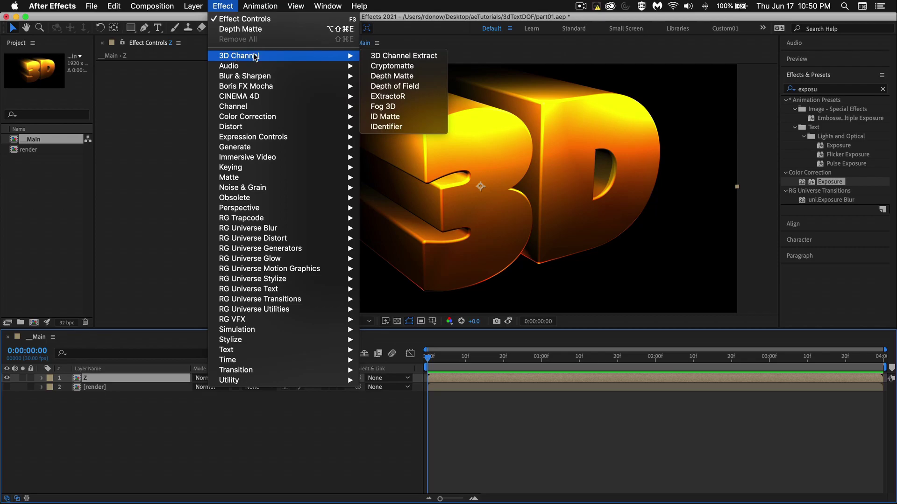
left_click(390, 57)
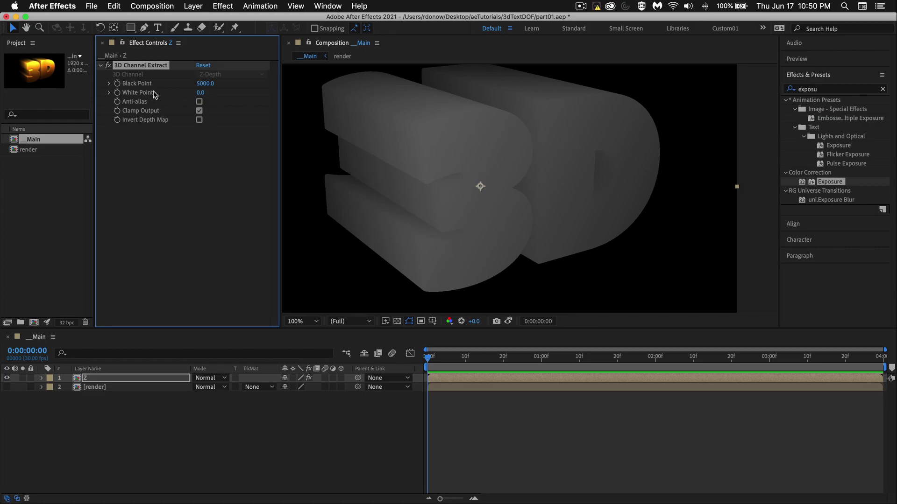
Set Z's 3D Channel Extract to White Point 3500 and Black Point 4000, then hide layer Z
left_click(200, 93)
type("15000")
key("Return")
left_click_drag(205, 92, 177, 93)
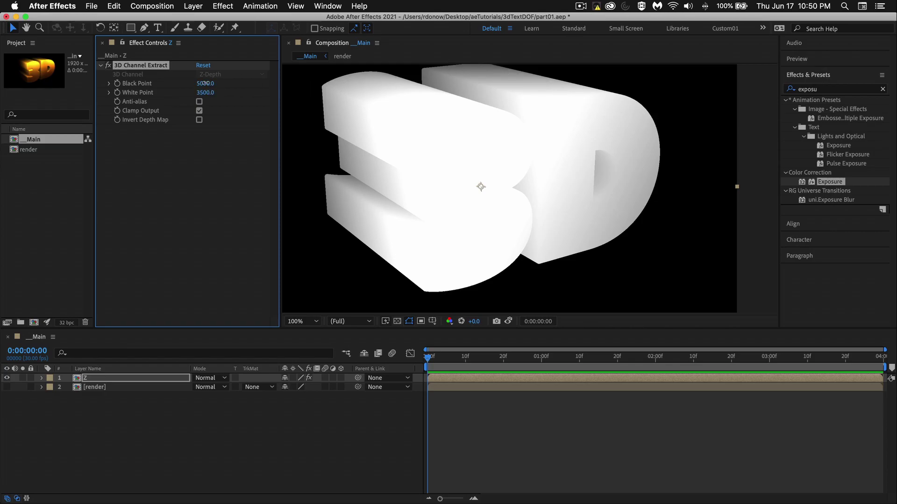
left_click_drag(204, 83, 200, 84)
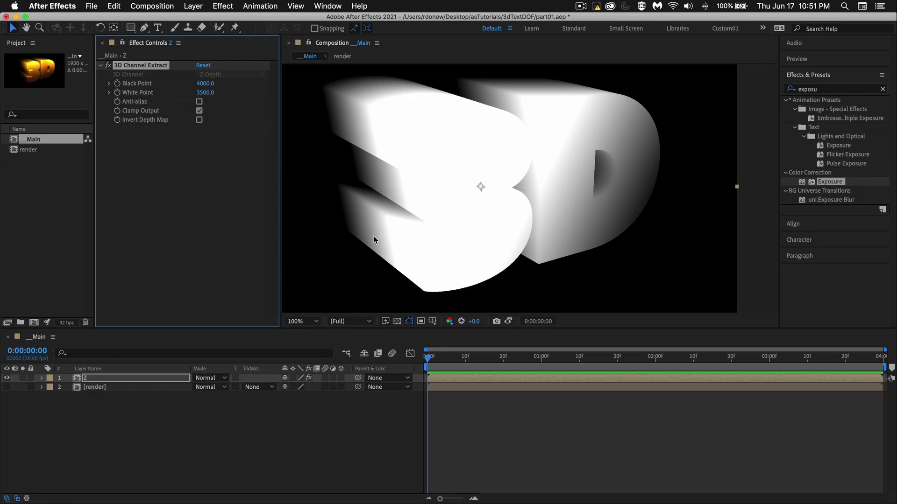
left_click(7, 379)
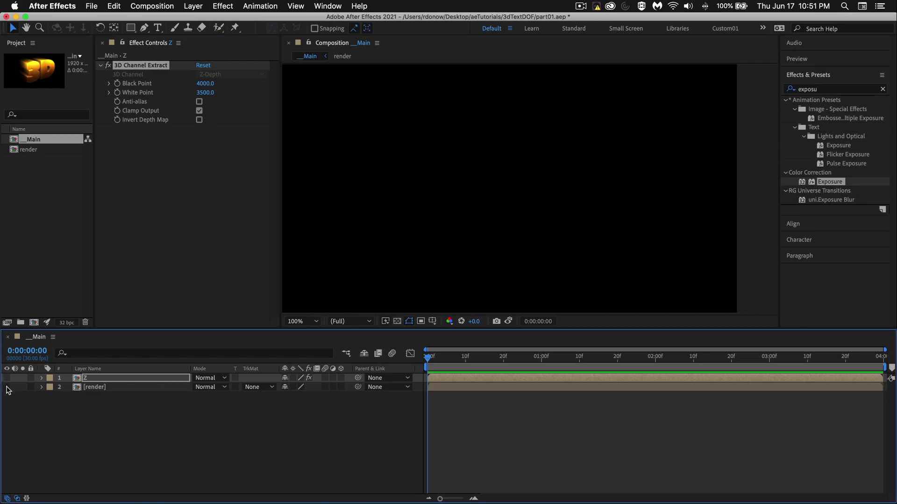
Unhide the render layer and apply Camera Lens Blur to it from Effects & Presets
left_click(7, 387)
left_click(91, 388)
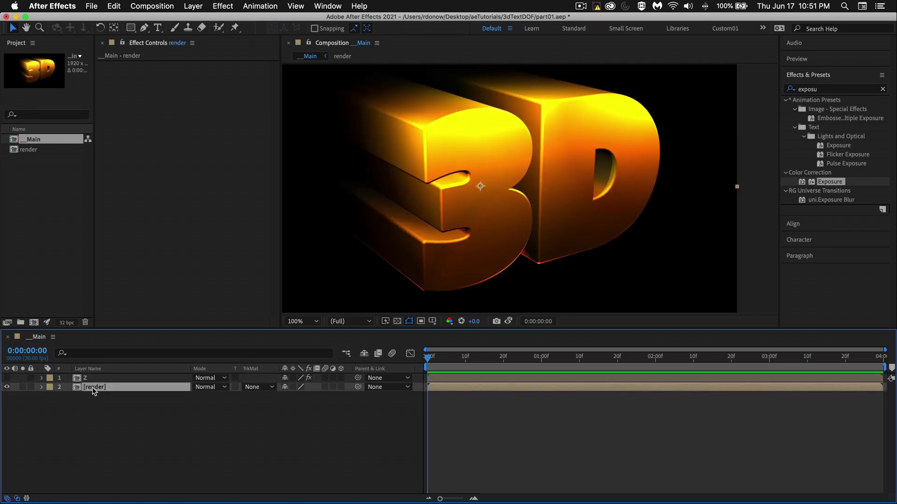
left_click(829, 89)
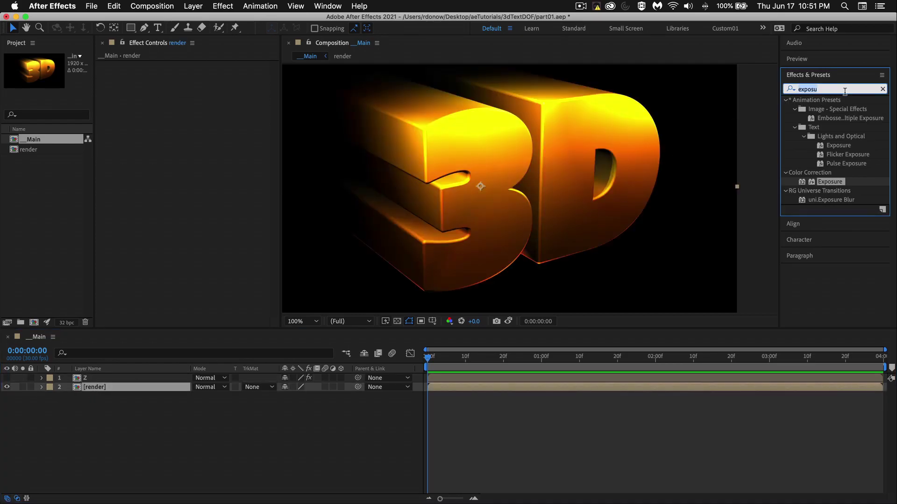
double_click(845, 88)
type("lens")
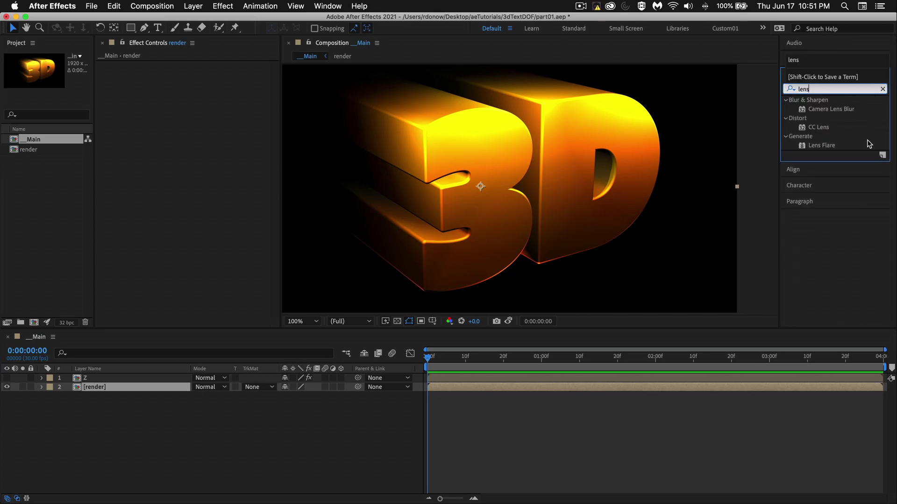
left_click_drag(831, 110, 122, 385)
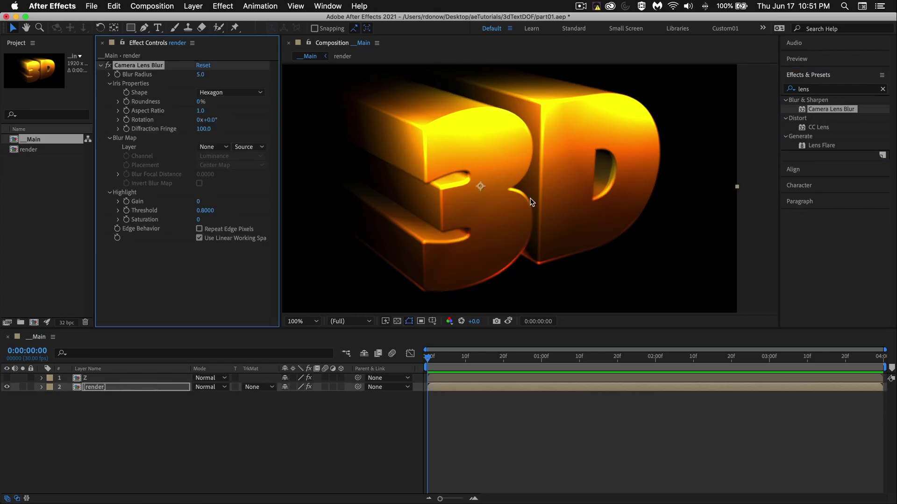
Set the Camera Lens Blur's Blur Radius to 20
left_click(201, 75)
type("20")
key("Return")
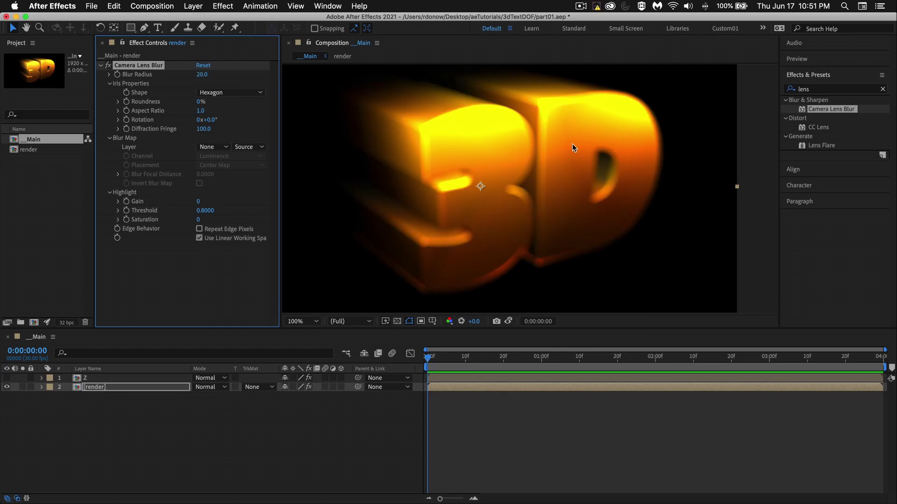
Set the render layer's Camera Lens Blur Map Layer to 1. Z
left_click(97, 377)
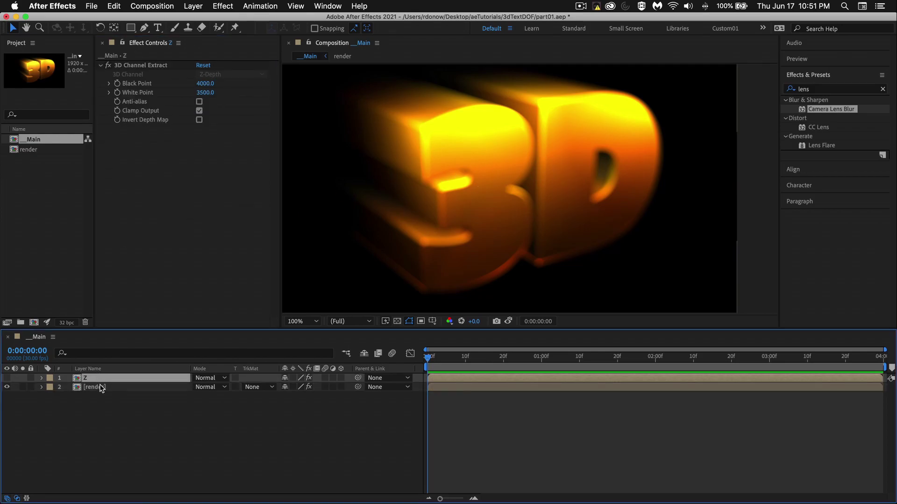
left_click(99, 387)
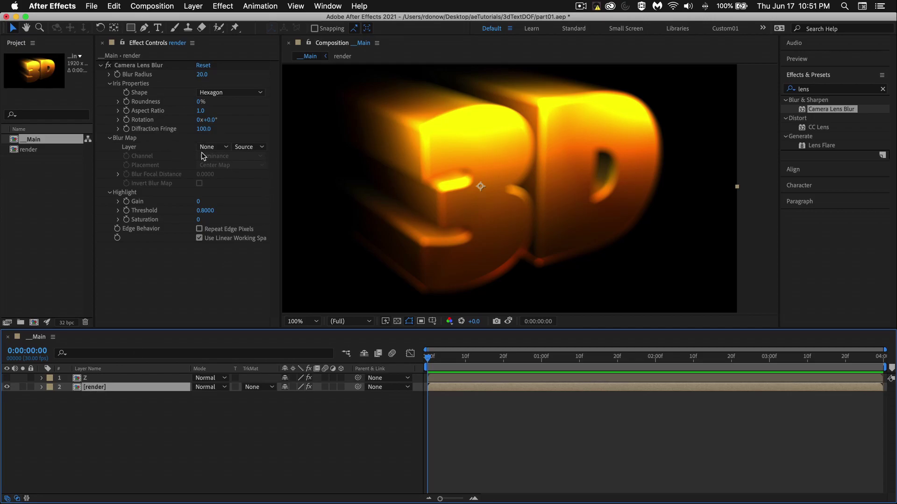
left_click(220, 148)
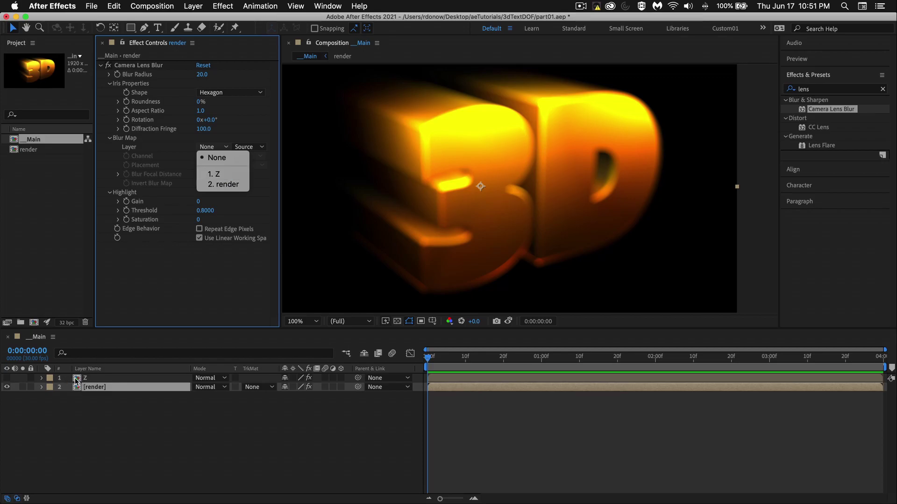
left_click(229, 173)
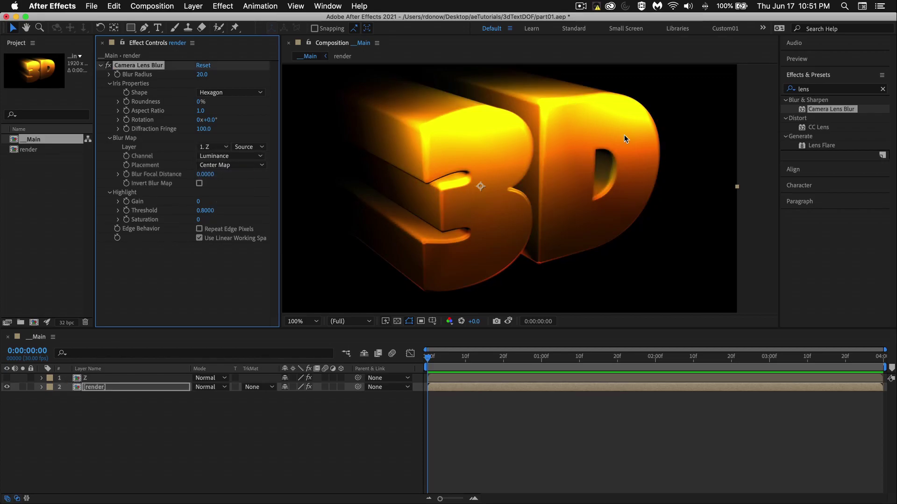
Set the blur map Source to Effects & Masks and tick Invert Blur Map
left_click(88, 378)
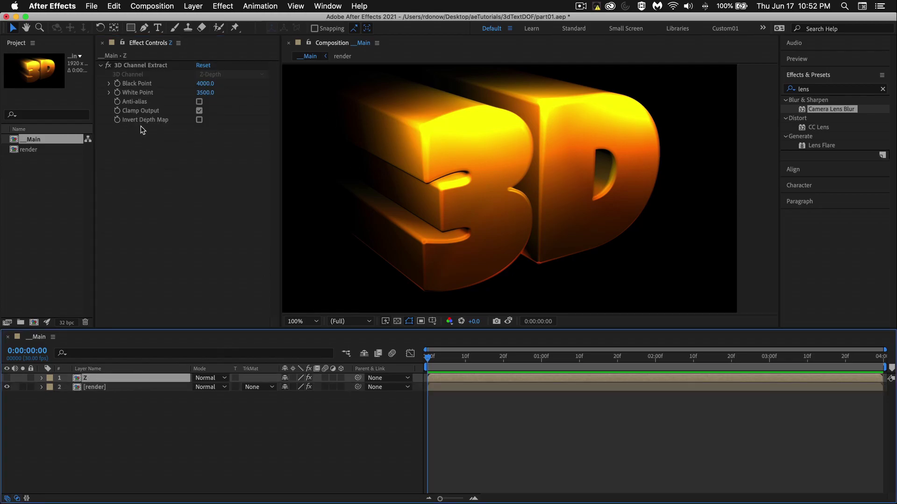
left_click(111, 389)
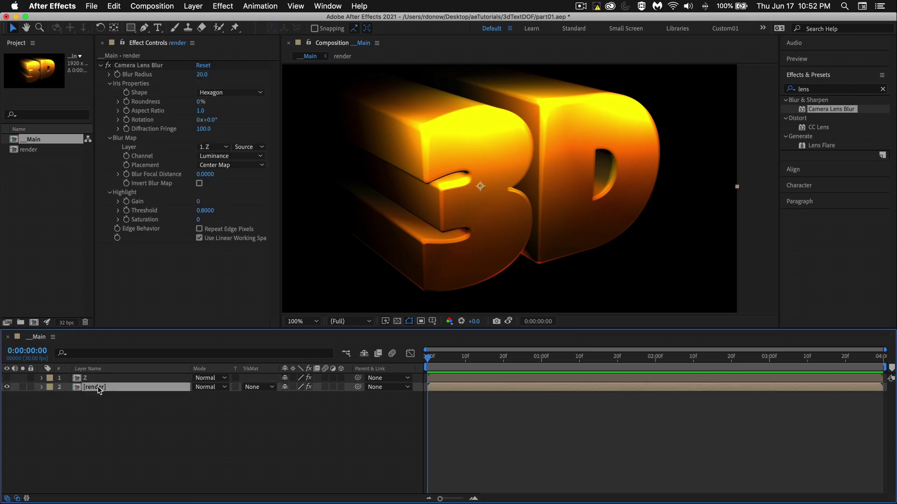
left_click(249, 148)
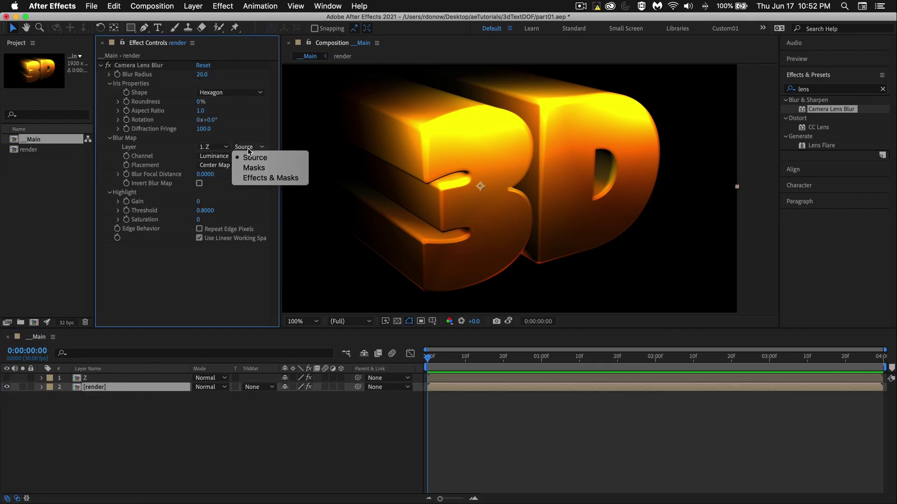
left_click(258, 179)
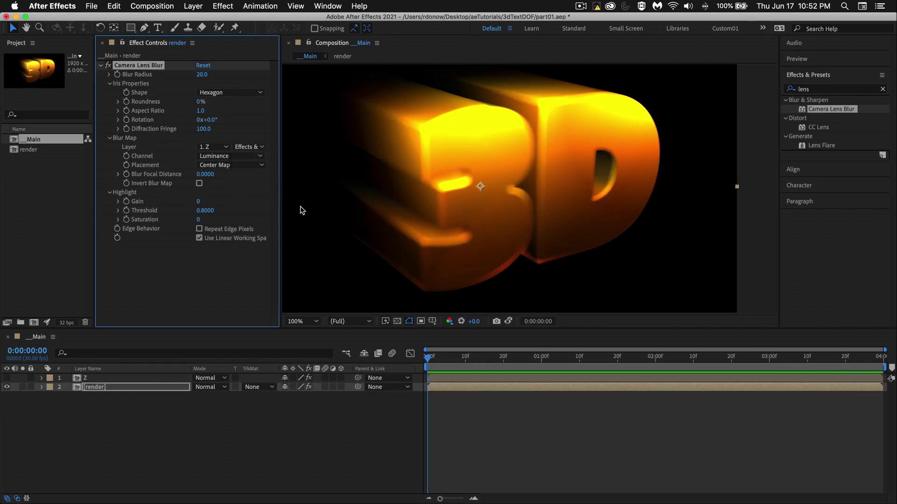
left_click(200, 183)
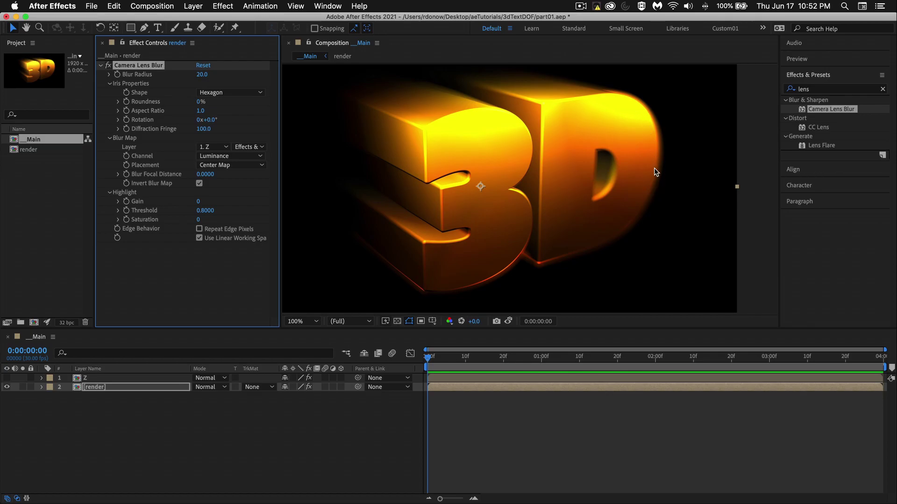
left_click_drag(201, 75, 259, 78)
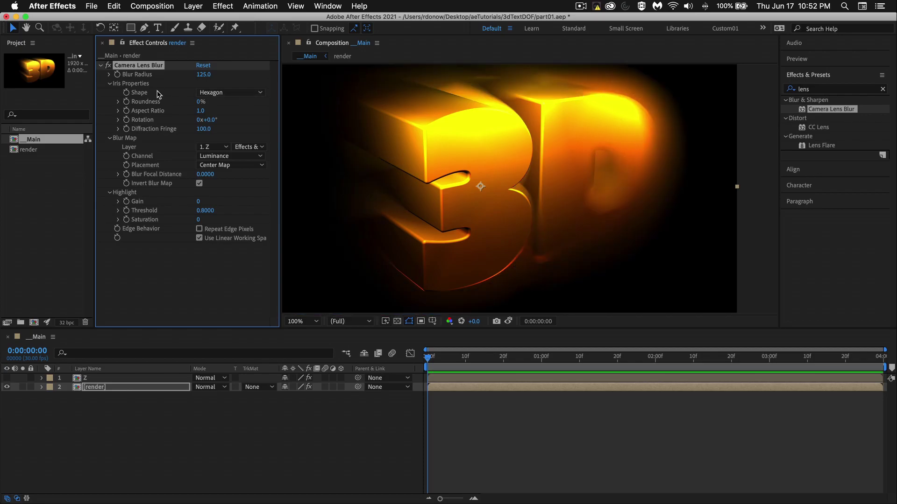
left_click(203, 75)
type("20")
key("Return")
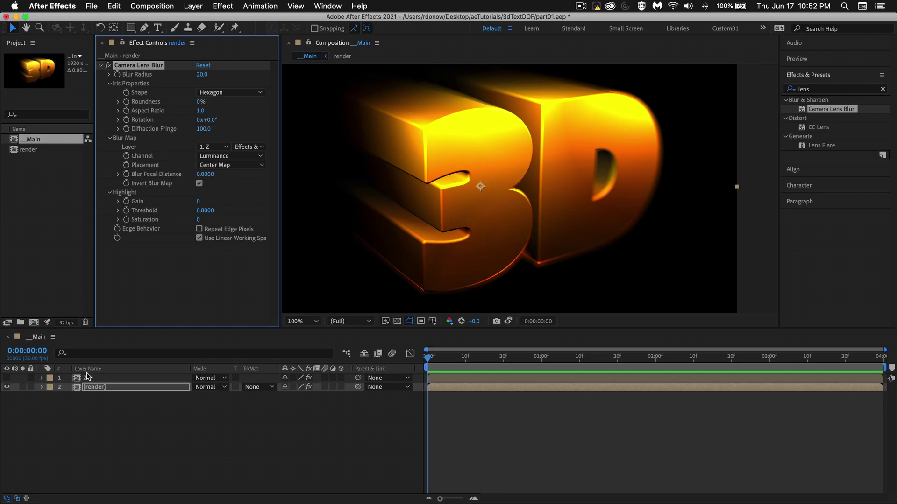
left_click_drag(208, 175, 241, 172)
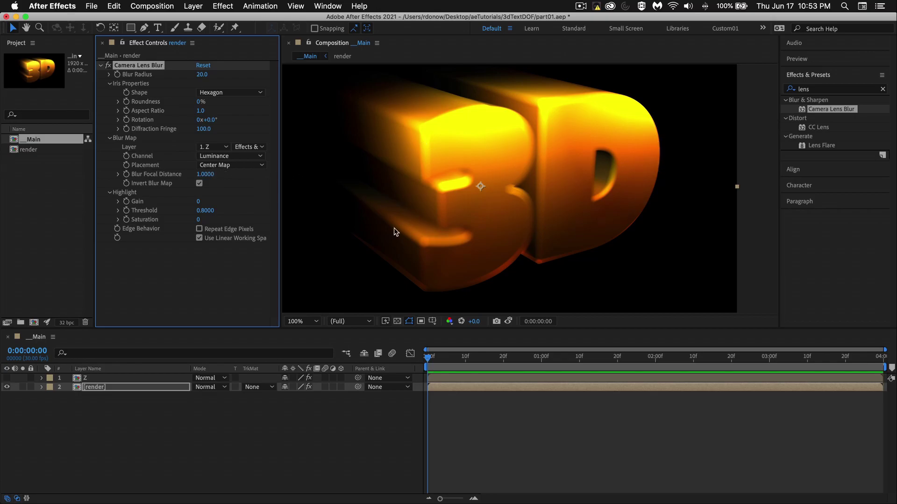
left_click_drag(198, 176, 177, 179)
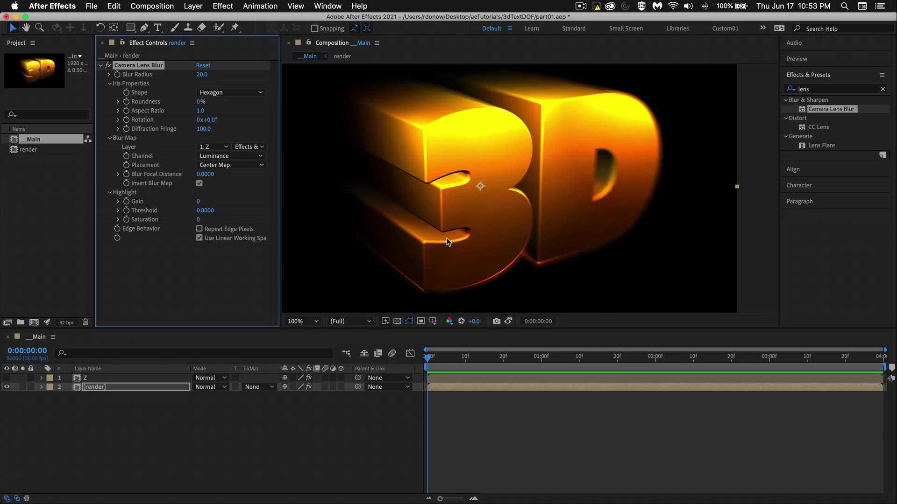